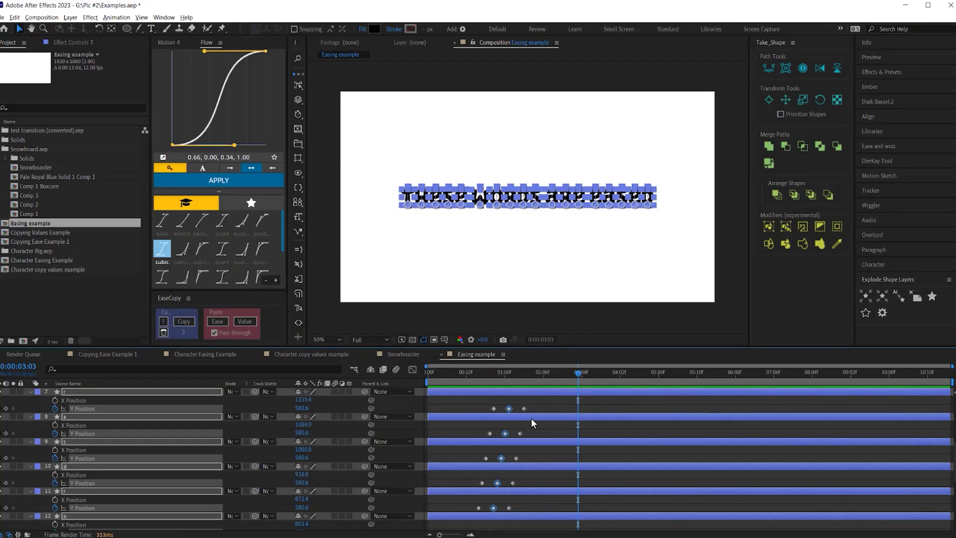
Apply the cubic ease preset to the selected middle Y Position keyframes of the letter layers and preview the text animation
scroll(506, 488, up, 5)
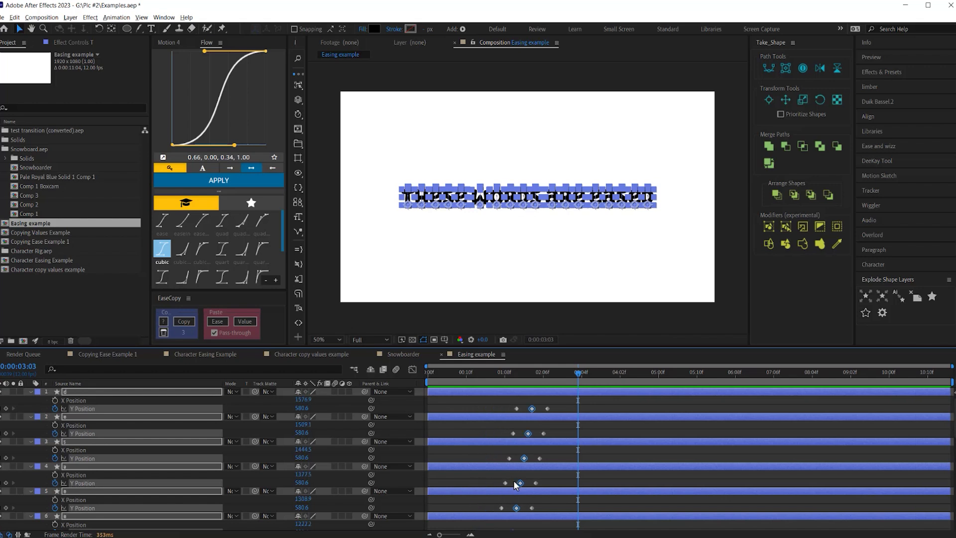
scroll(536, 419, down, 10)
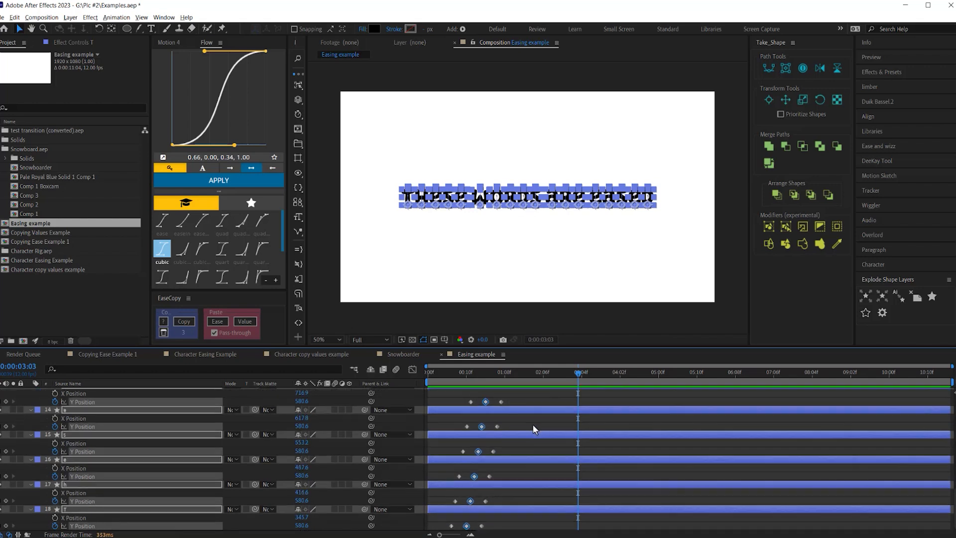
click(163, 249)
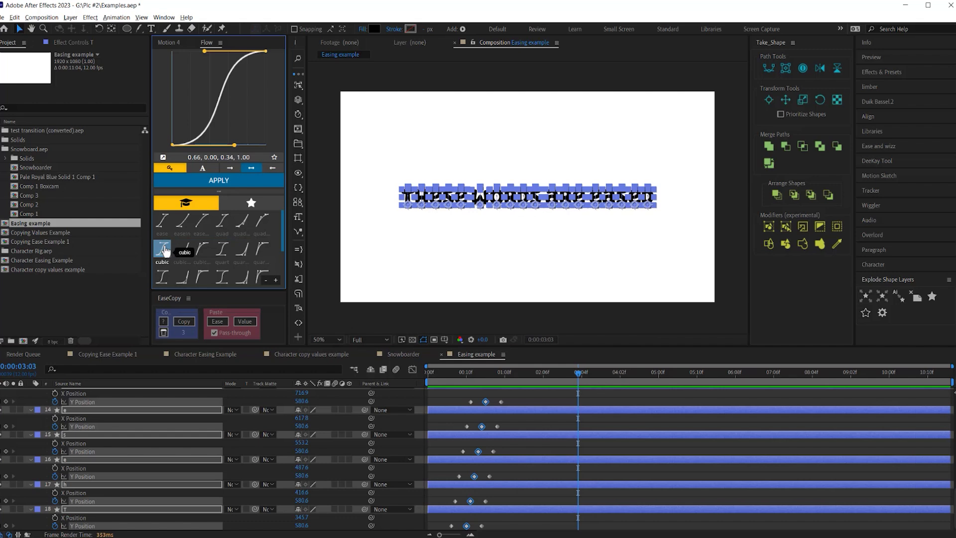
click(453, 375)
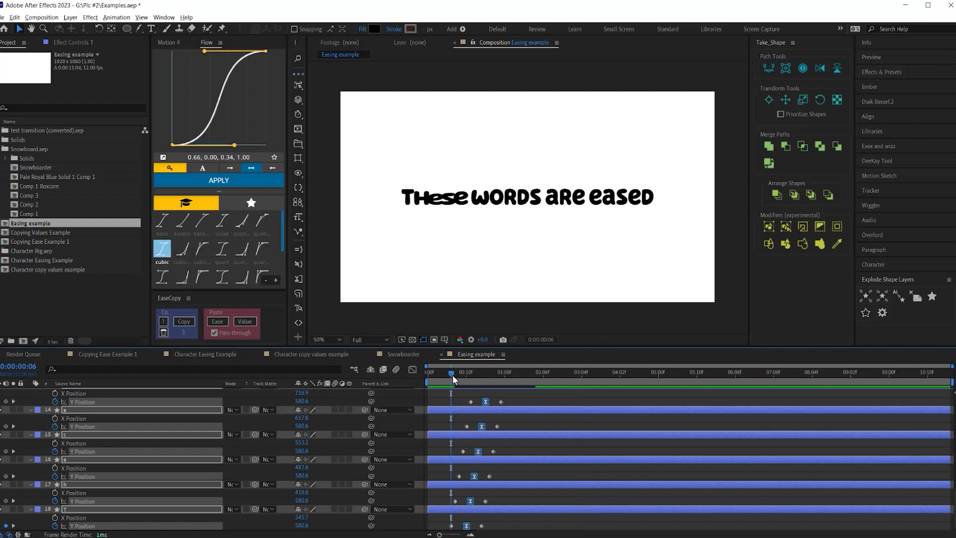
key(space)
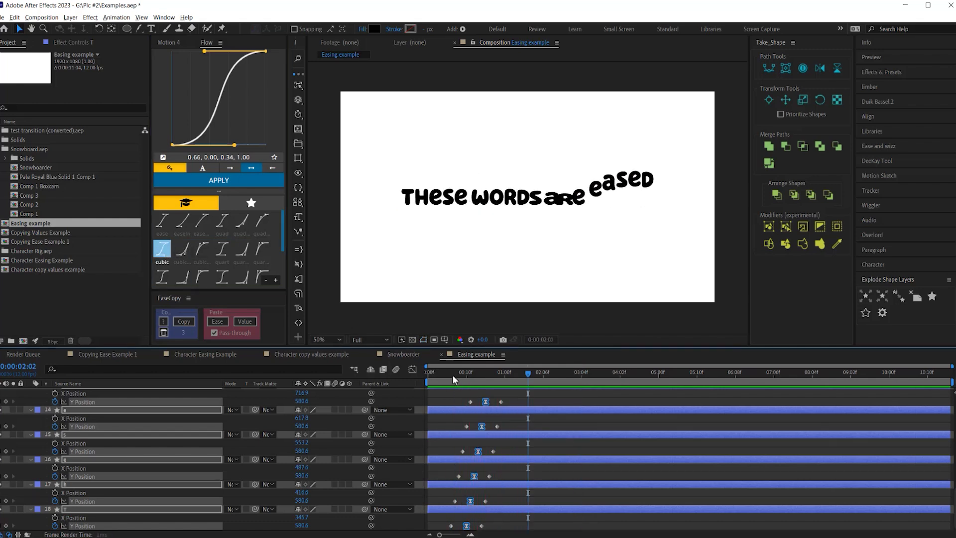
Lengthen the incoming ease handle of the middle Y Position keyframes in the speed graph
key(ctrl+a)
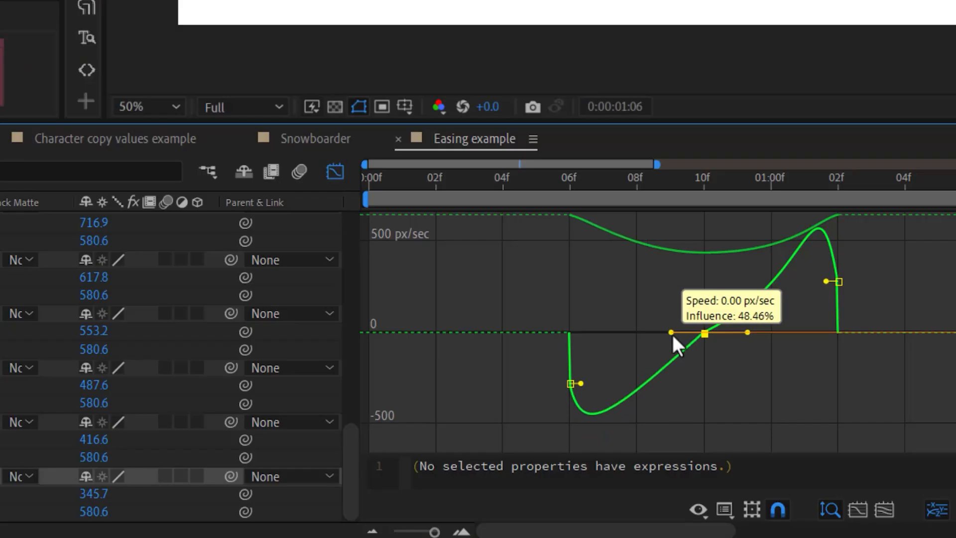
drag(675, 335, 647, 332)
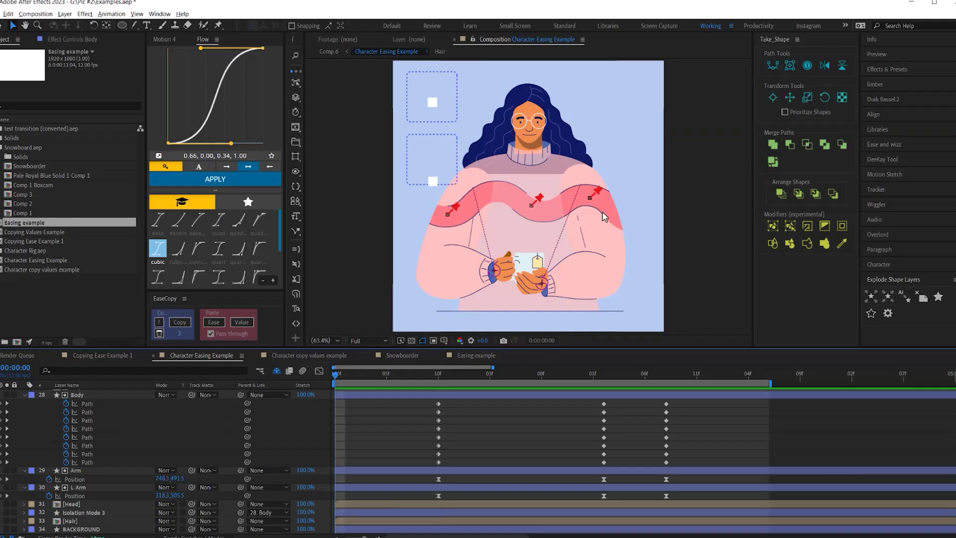
Preview the Character Easing Example animation and examine the speed graph of the Arm layer's Position
key(space)
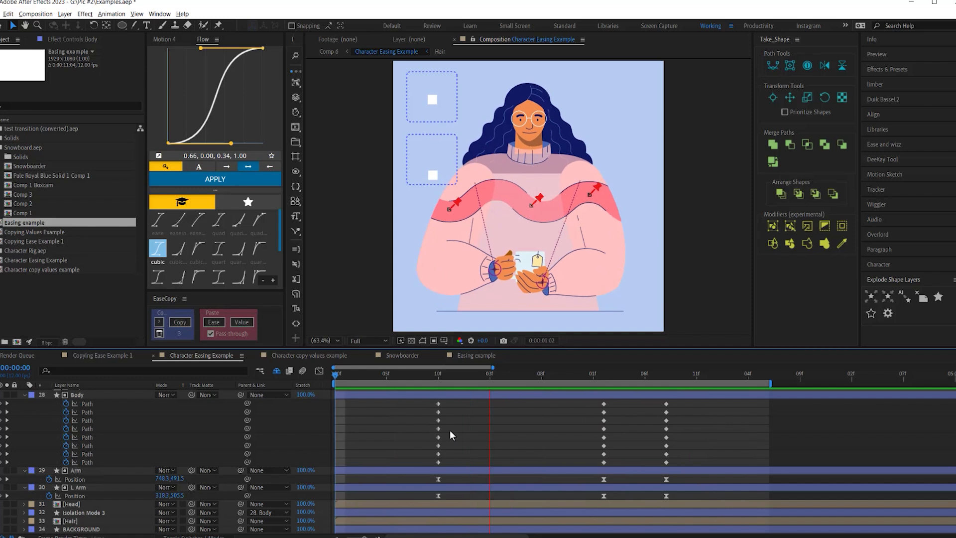
key(space)
click(109, 471)
click(320, 371)
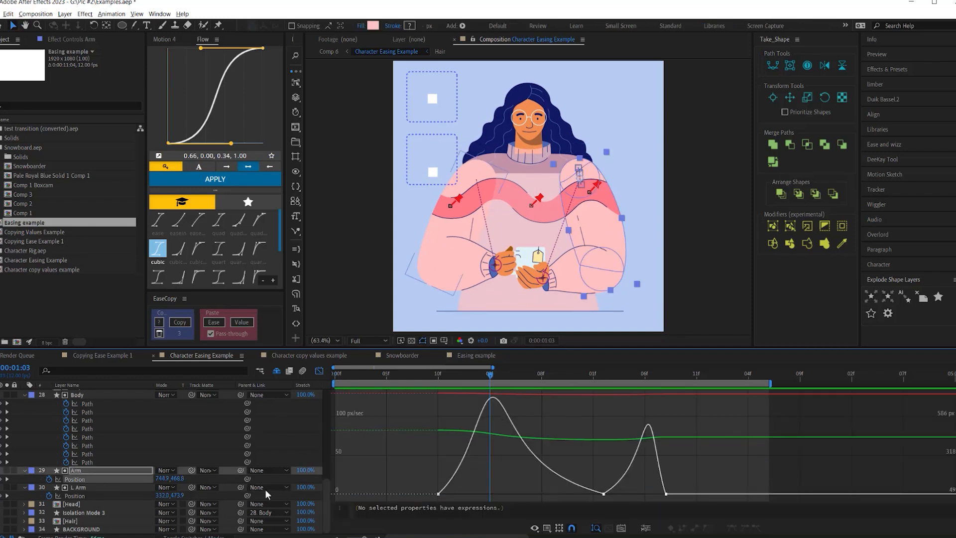
click(320, 372)
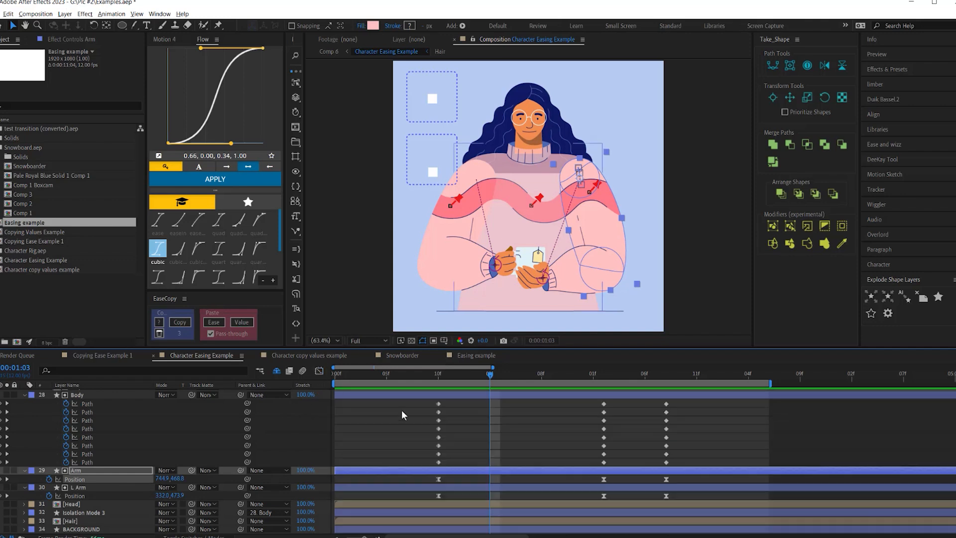
click(427, 401)
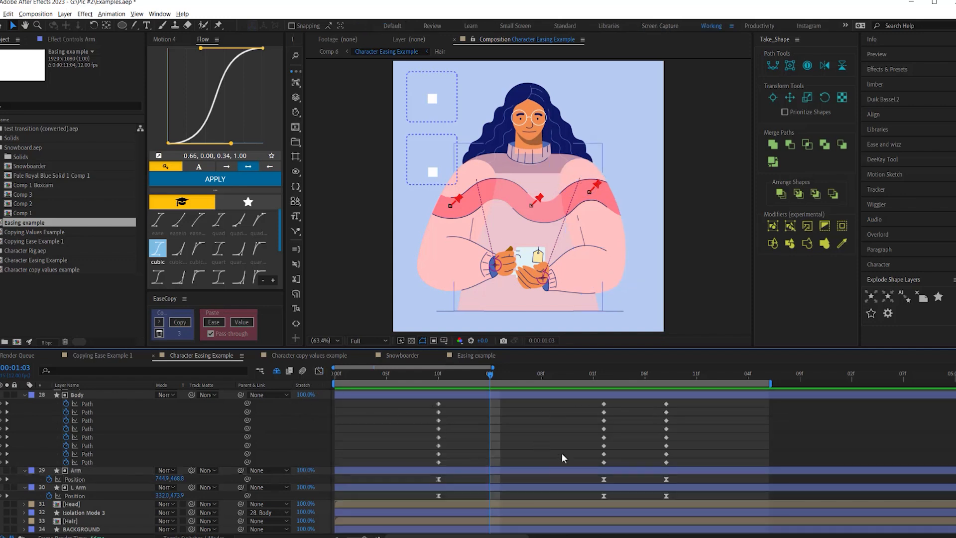
Scrub through the arm and body movement, returning to frame 10, and review the Body layer's Path keyframes
drag(447, 377, 522, 375)
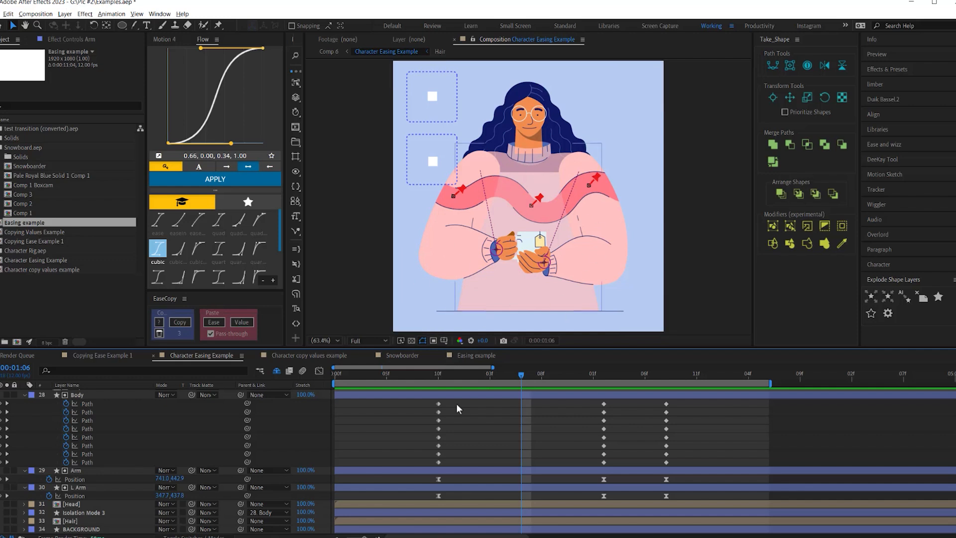
click(439, 378)
drag(675, 402, 404, 461)
click(398, 477)
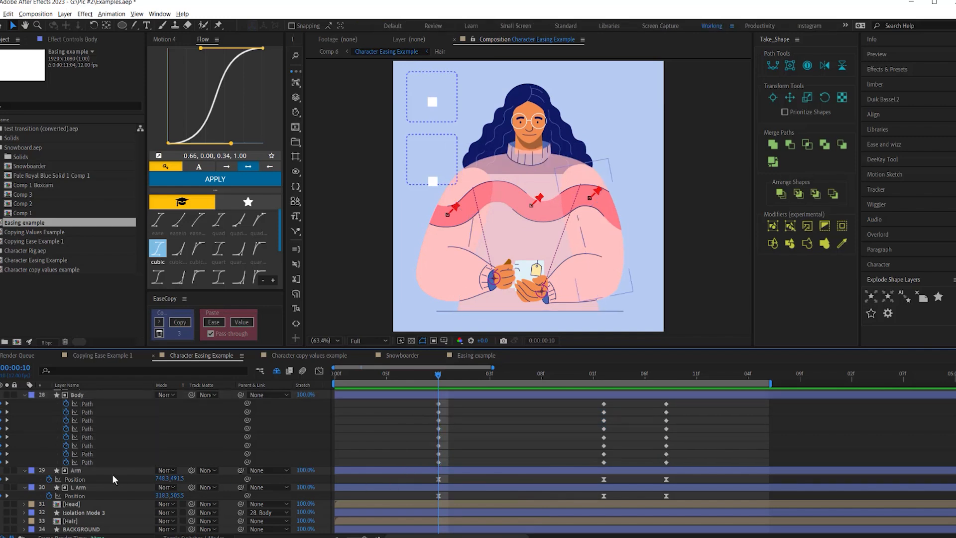
Show the Arm layer's Position together with all of the Body layer's Path properties in the graph editor
click(81, 479)
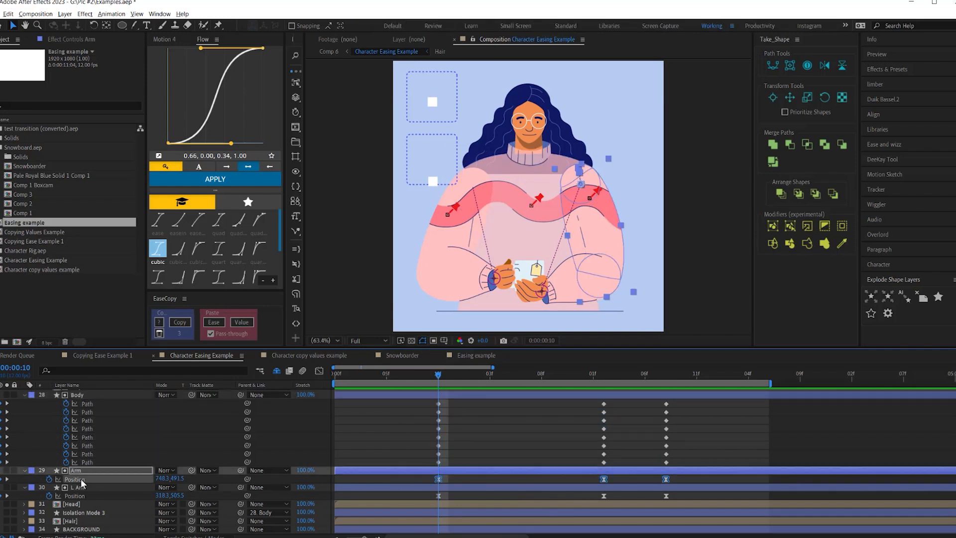
click(320, 371)
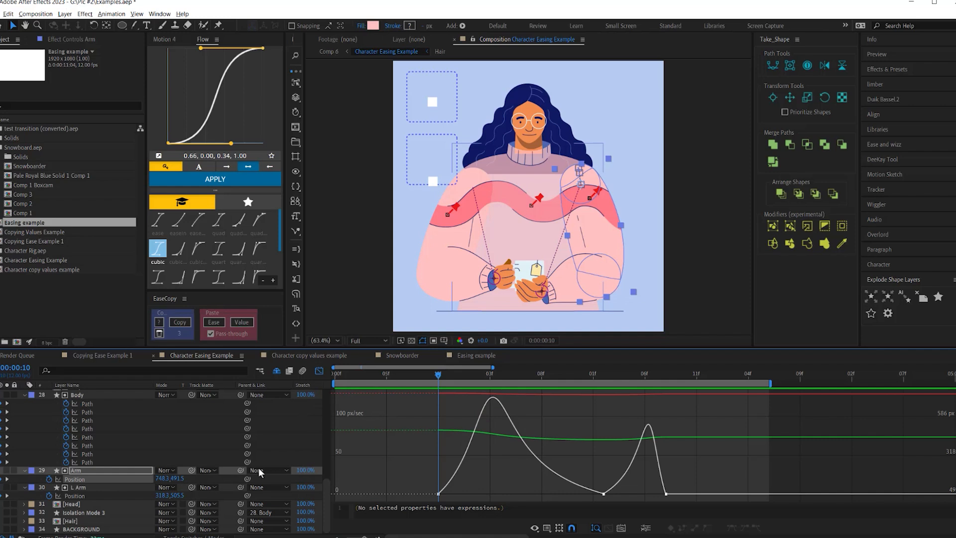
shift+click(89, 461)
shift+click(88, 453)
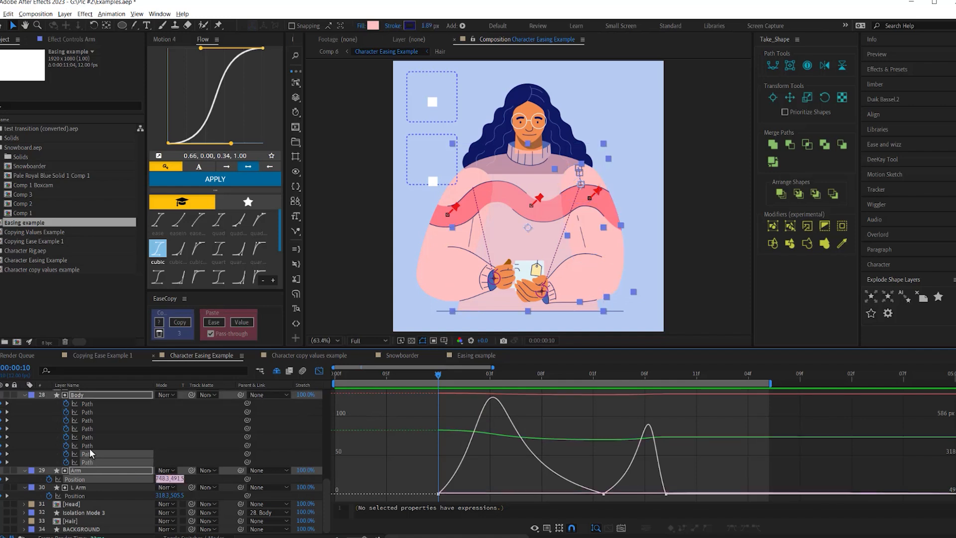
shift+click(89, 412)
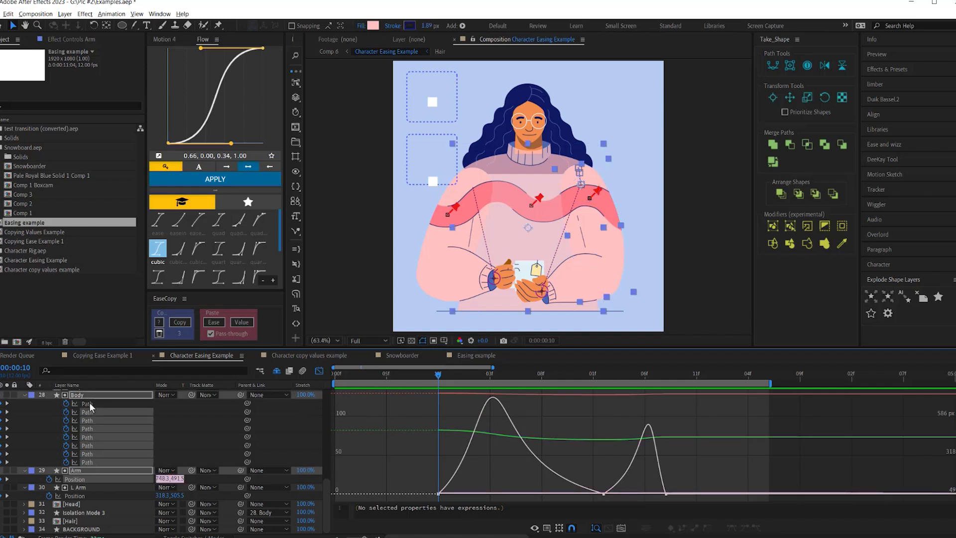
shift+click(88, 403)
Try to adjust the ease handles of the Arm Position and Body Path keyframes together in the speed graph
click(604, 494)
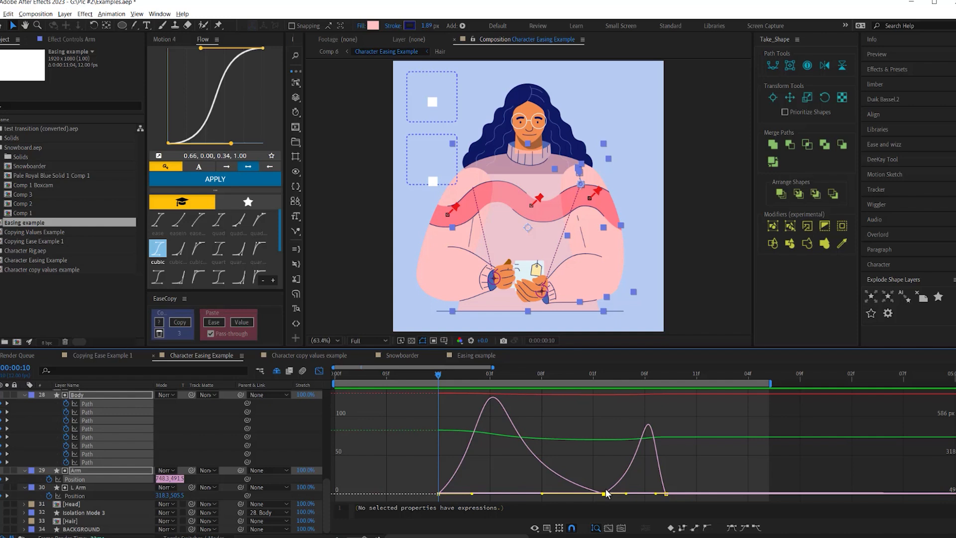
mouse_move(543, 494)
mouse_down()
mouse_move(552, 495)
mouse_move(543, 495)
mouse_up()
click(487, 495)
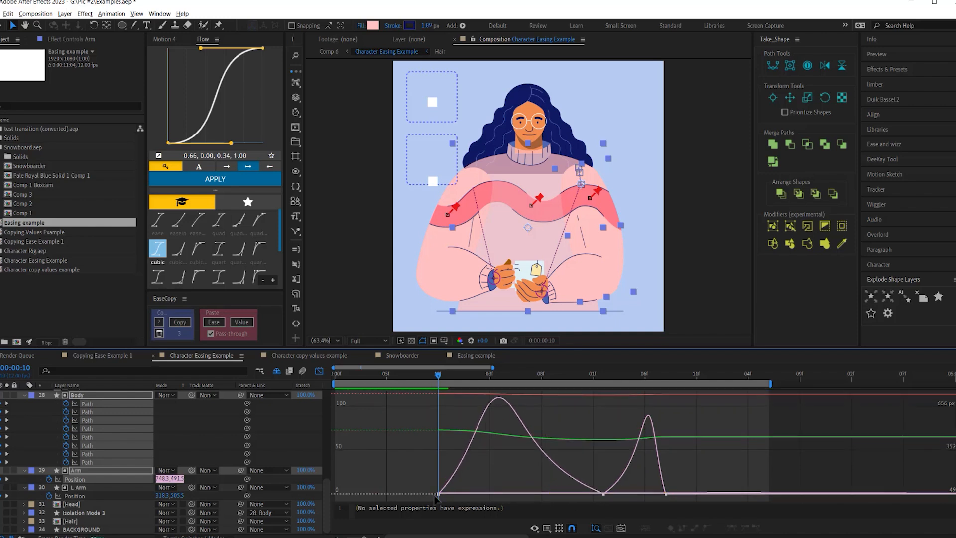
click(457, 494)
drag(471, 497, 473, 495)
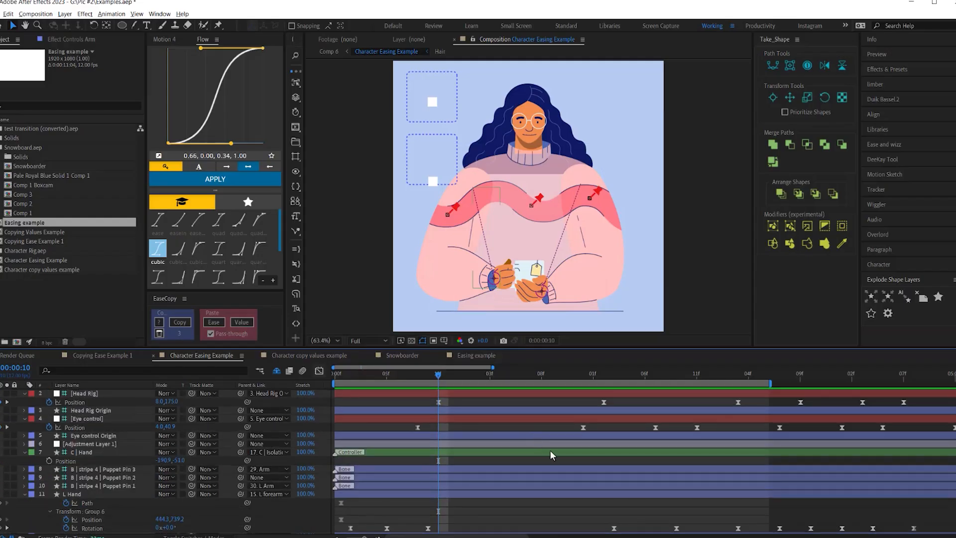
Examine the keyframes across all the character's layers, both in the timeline and together in the graph editor
scroll(551, 450, down, 15)
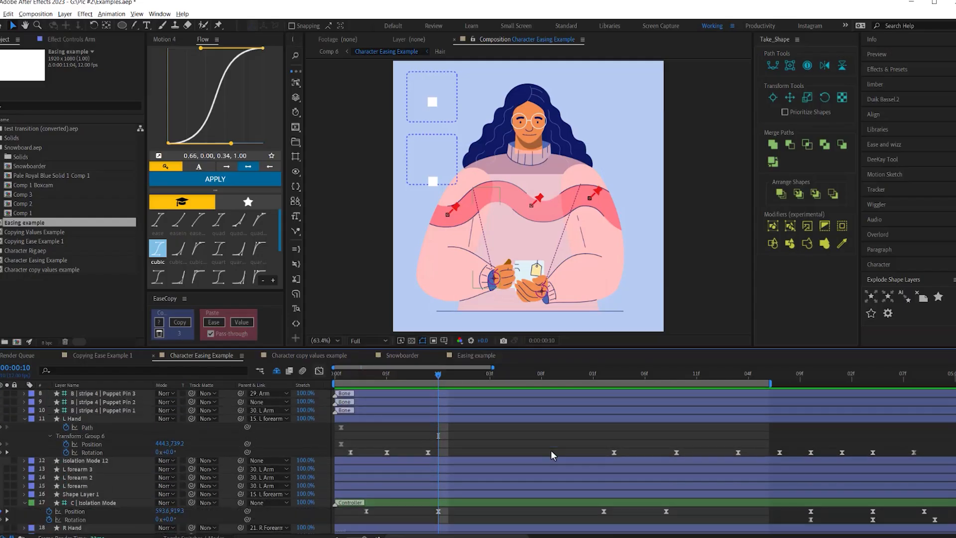
scroll(551, 453, down, 10)
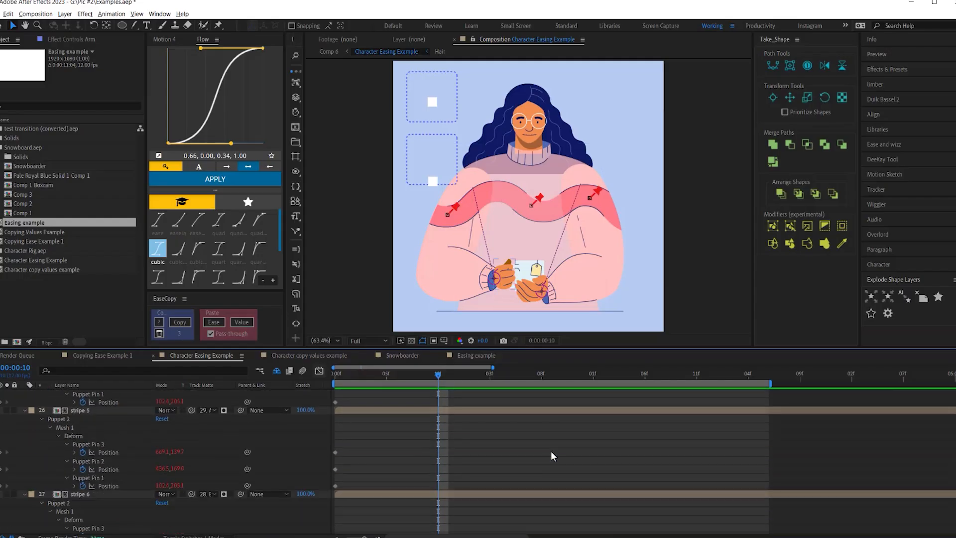
drag(686, 513, 426, 310)
click(318, 374)
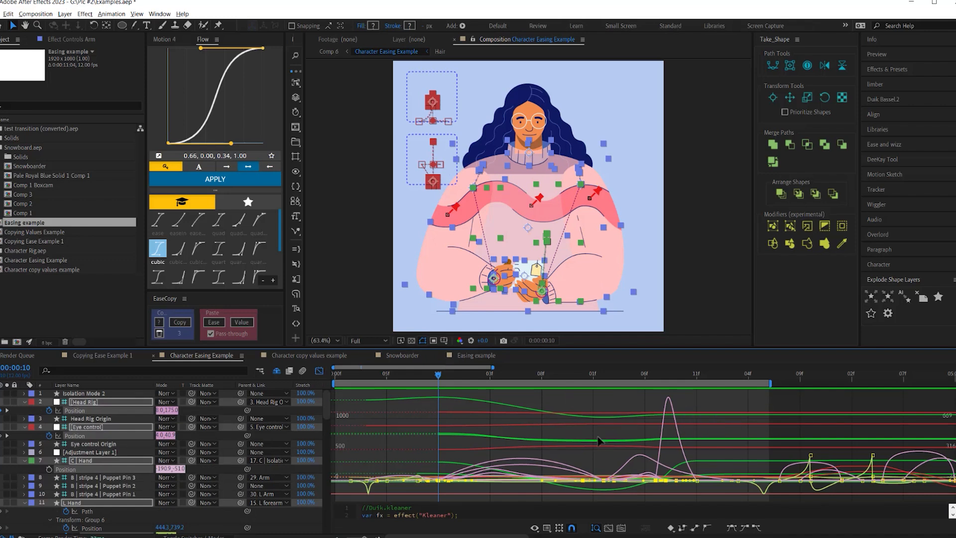
click(318, 371)
scroll(415, 444, down, 10)
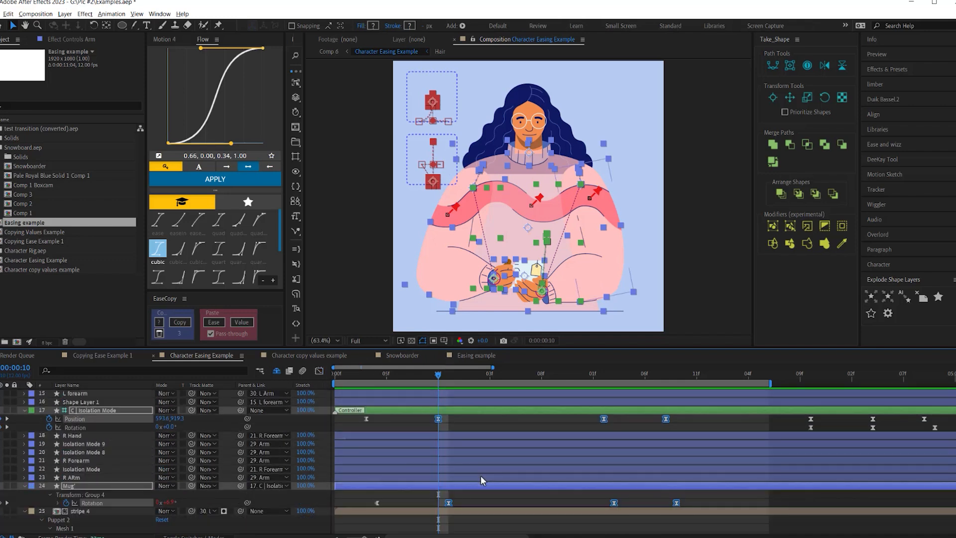
click(699, 447)
Copy the easing of the Arm layer's Position keyframes with EaseCopy and paste only the ease onto all Body Path keyframes
drag(448, 377, 511, 375)
click(667, 470)
drag(609, 477, 424, 477)
click(180, 322)
drag(677, 457, 416, 447)
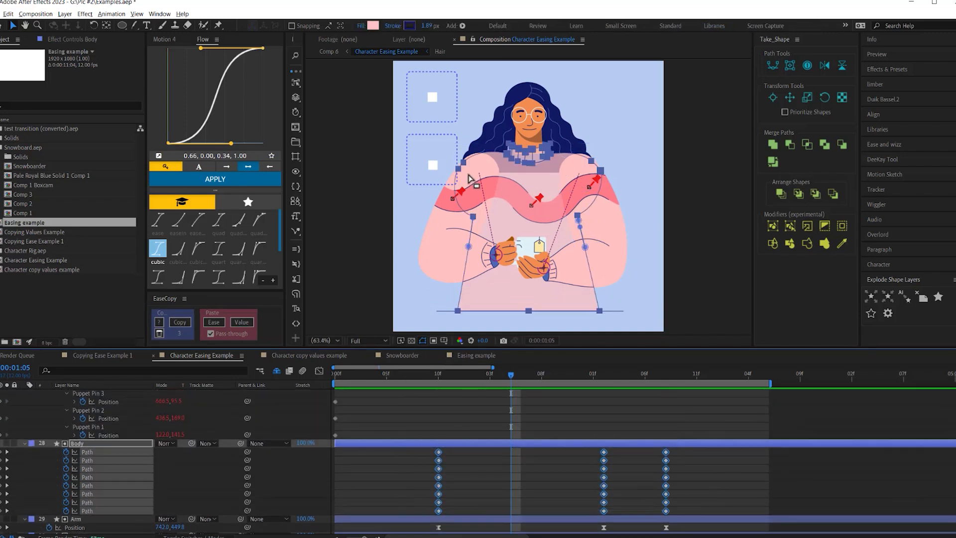
click(211, 321)
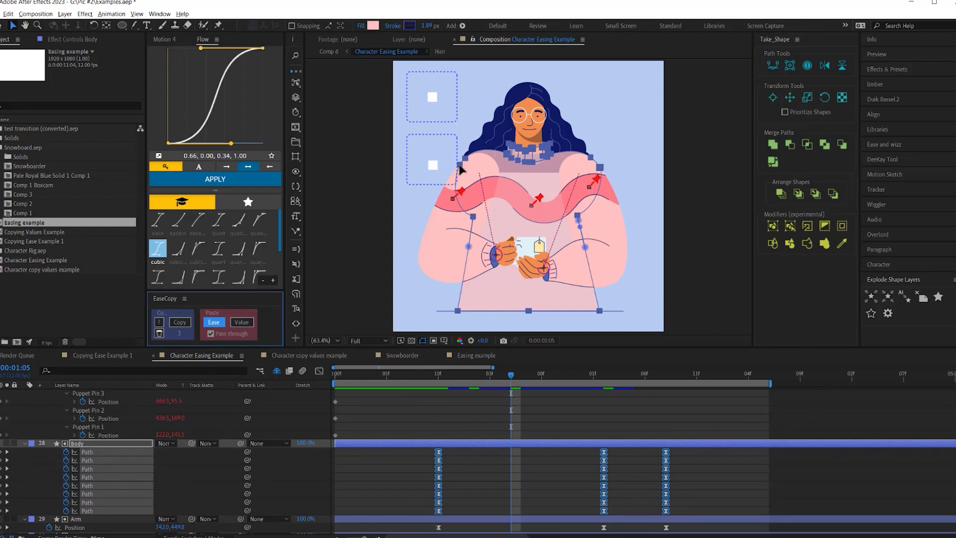
drag(498, 376, 689, 391)
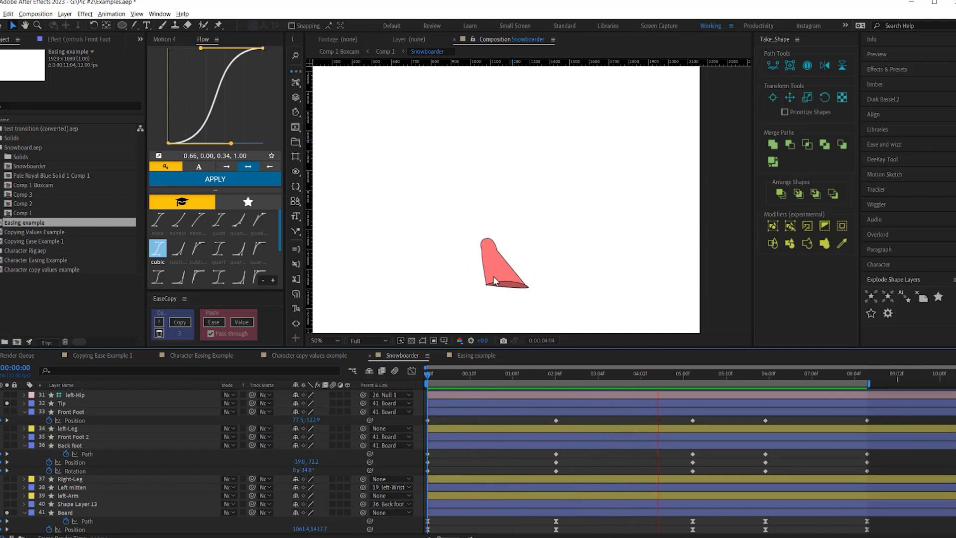
In the Snowboarder composition, solo the Back foot and Front Foot layers alongside the board and return to the start
click(49, 448)
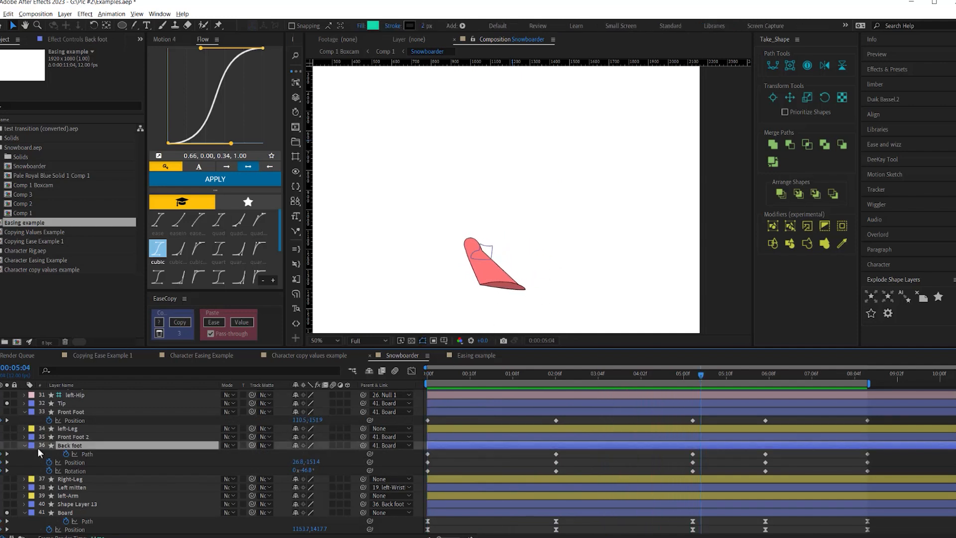
click(7, 446)
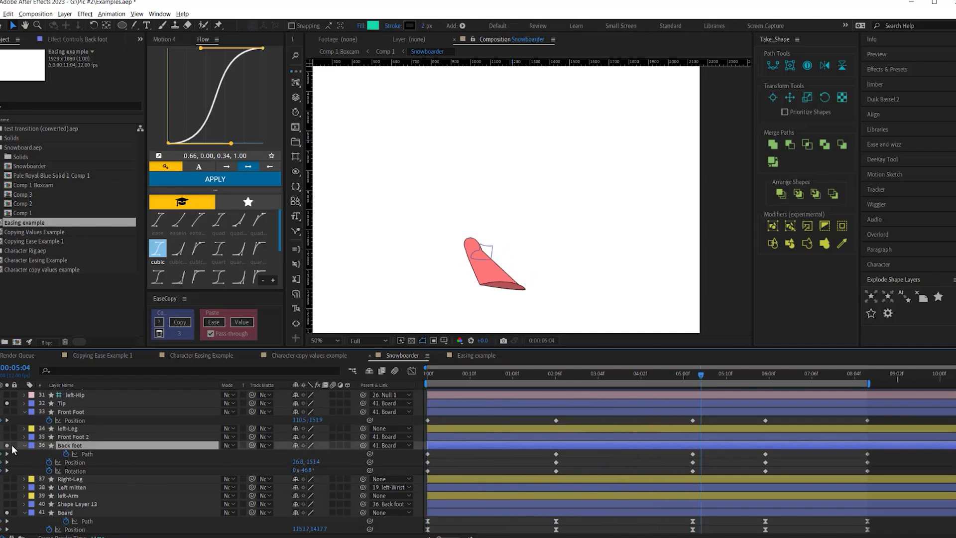
click(74, 411)
scroll(74, 409, up, 1)
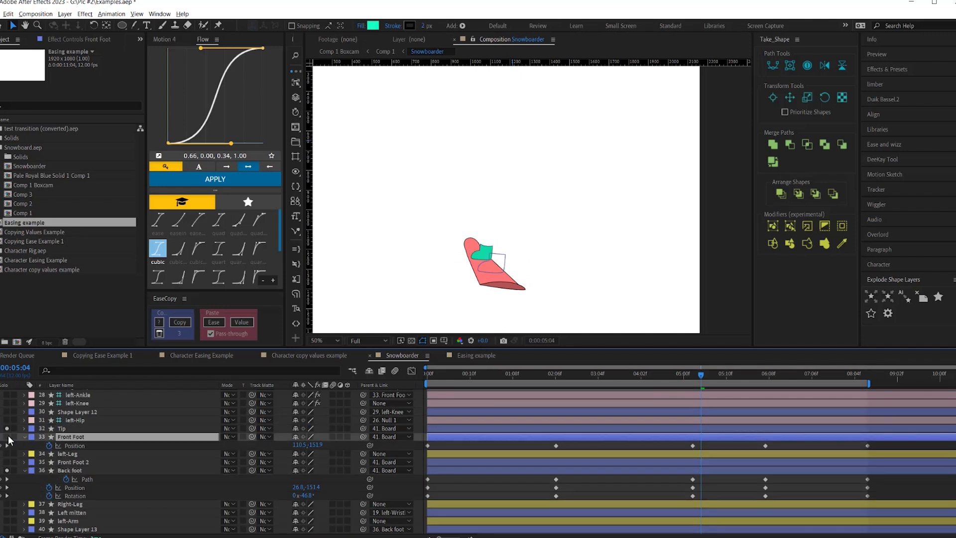
drag(518, 375, 404, 378)
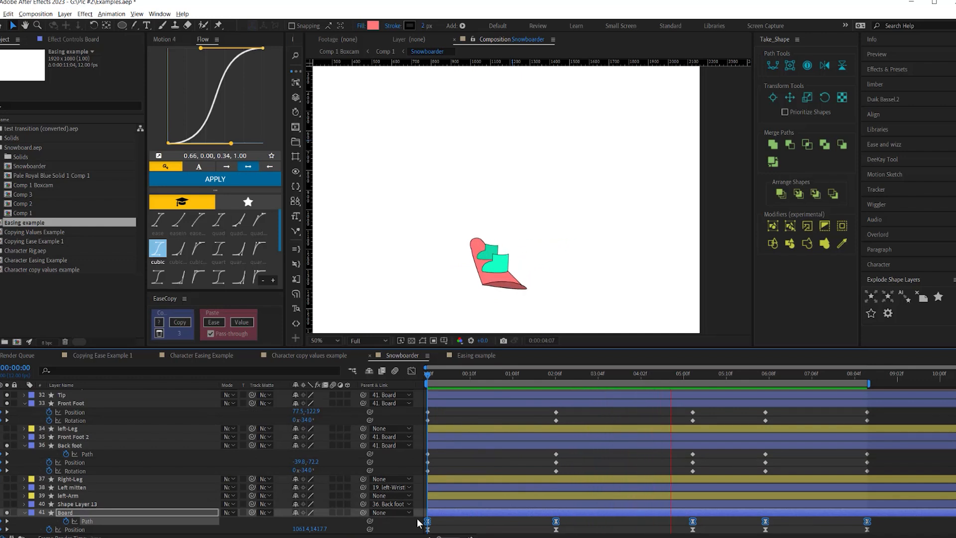
Copy the Board's Path easing with EaseCopy and paste the ease onto Back foot's Path, Position and Rotation and Front Foot's Position and Rotation
key(space)
click(183, 322)
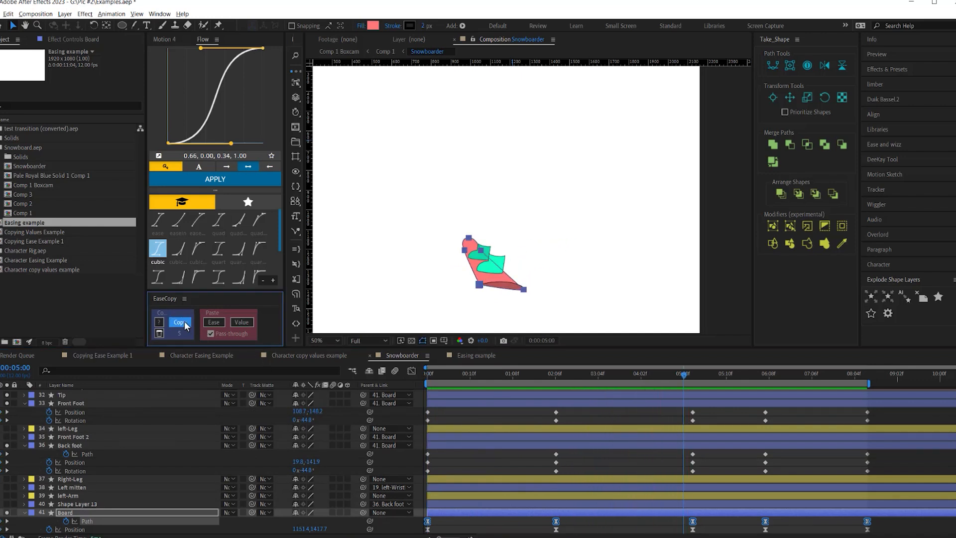
click(75, 460)
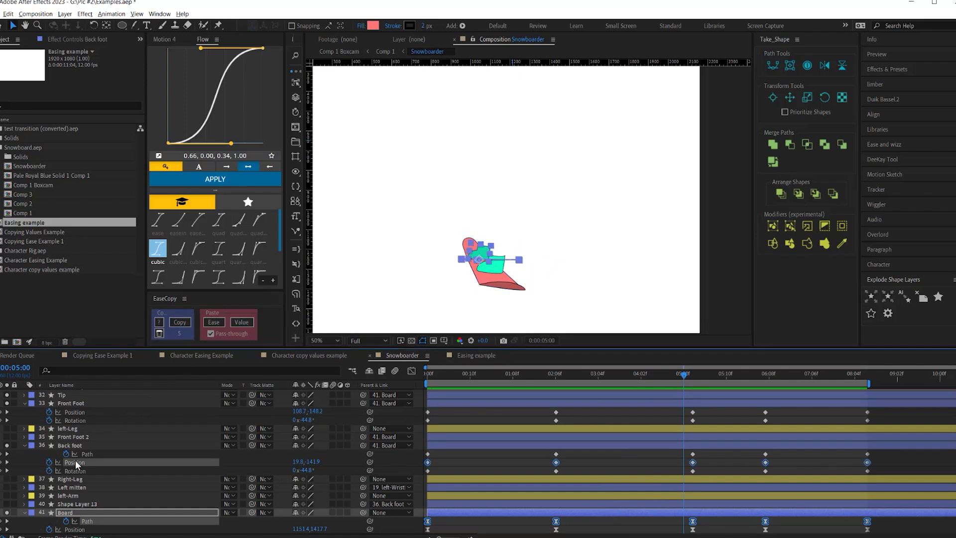
shift+click(76, 469)
shift+click(88, 455)
shift+click(80, 420)
shift+click(79, 412)
click(217, 321)
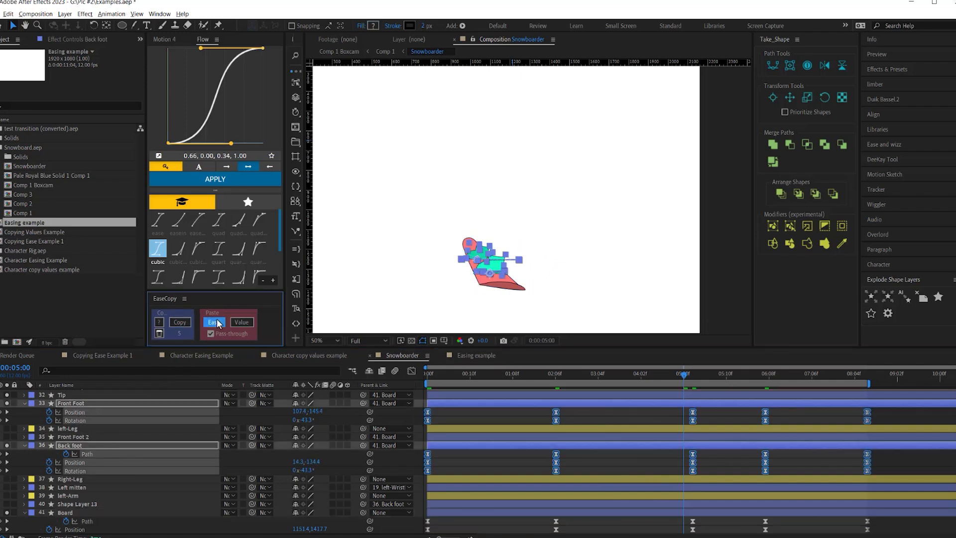
key(u)
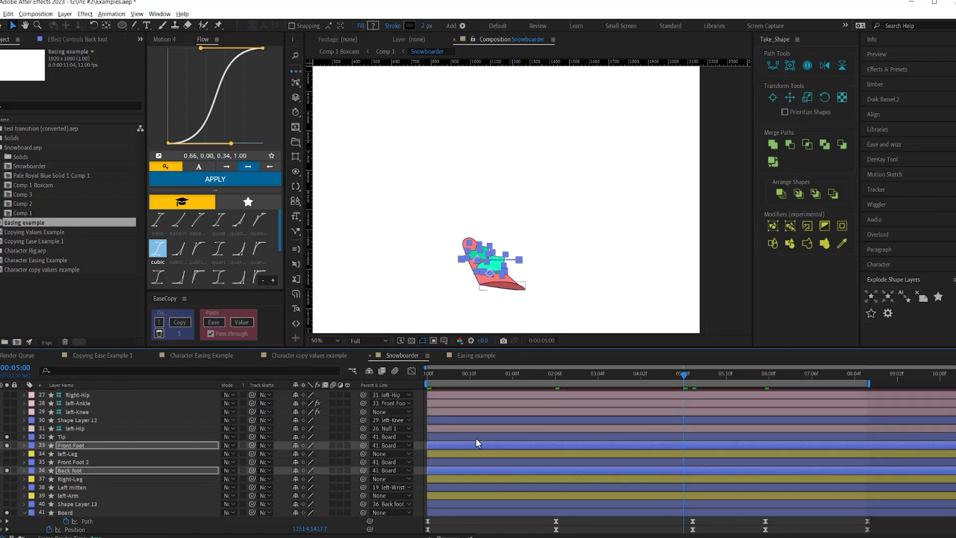
Return to the start of the Snowboarder composition and preview the board and feet animation
drag(528, 372, 340, 376)
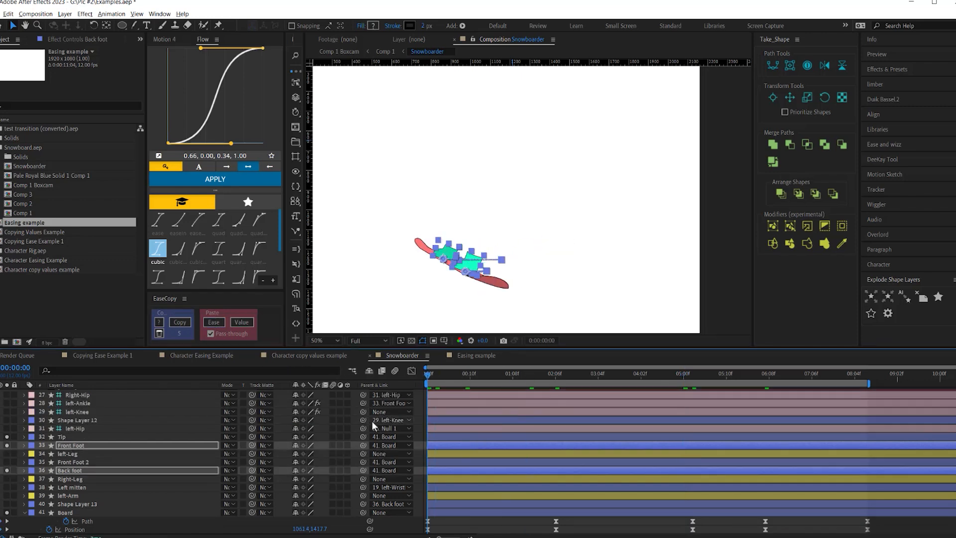
key(space)
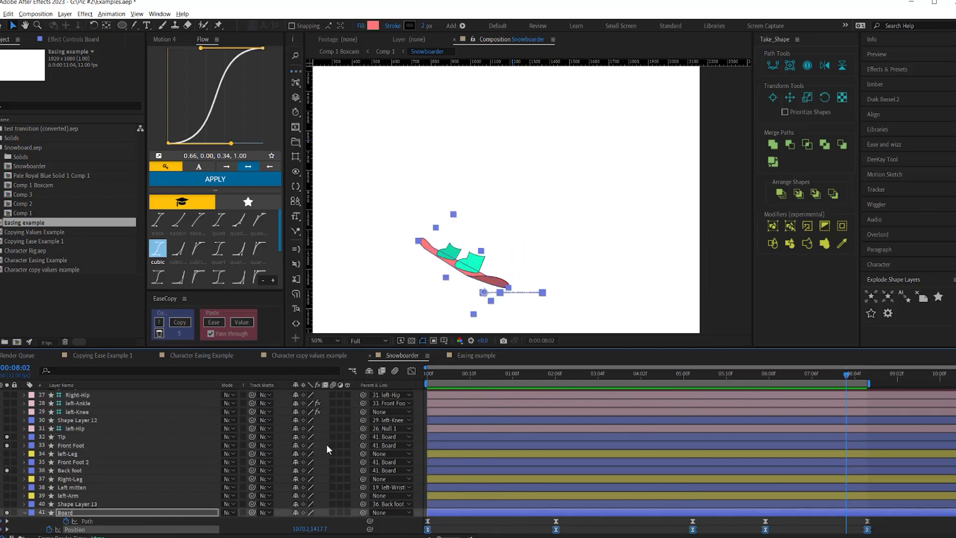
Reshape the Board's Position speed curve in the graph editor by extending the influence handles of its middle keyframes
click(415, 369)
drag(894, 481, 405, 517)
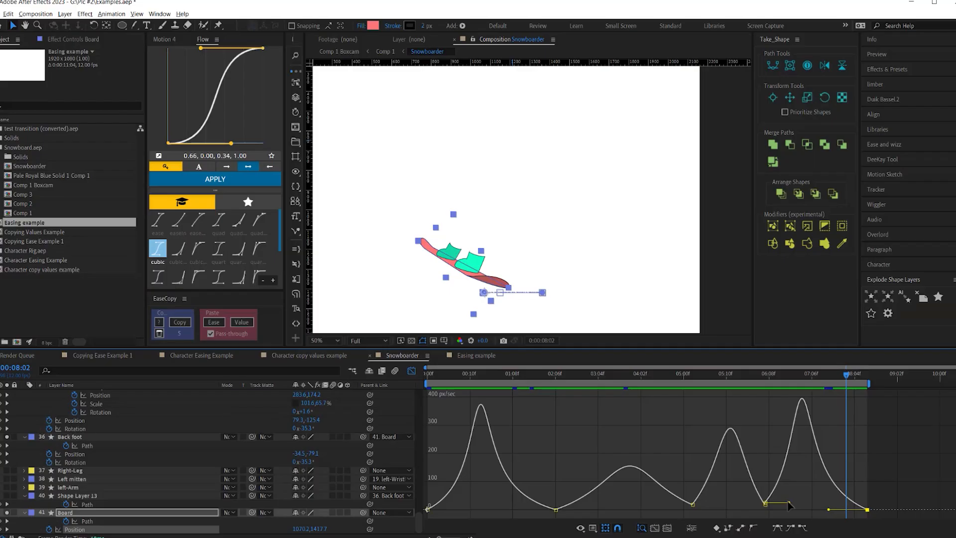
drag(777, 504, 801, 504)
drag(712, 506, 719, 505)
drag(652, 507, 649, 506)
Copy the easing of all the Board's Position keyframes with EaseCopy and select the Board's Path property
drag(893, 502, 408, 503)
click(181, 326)
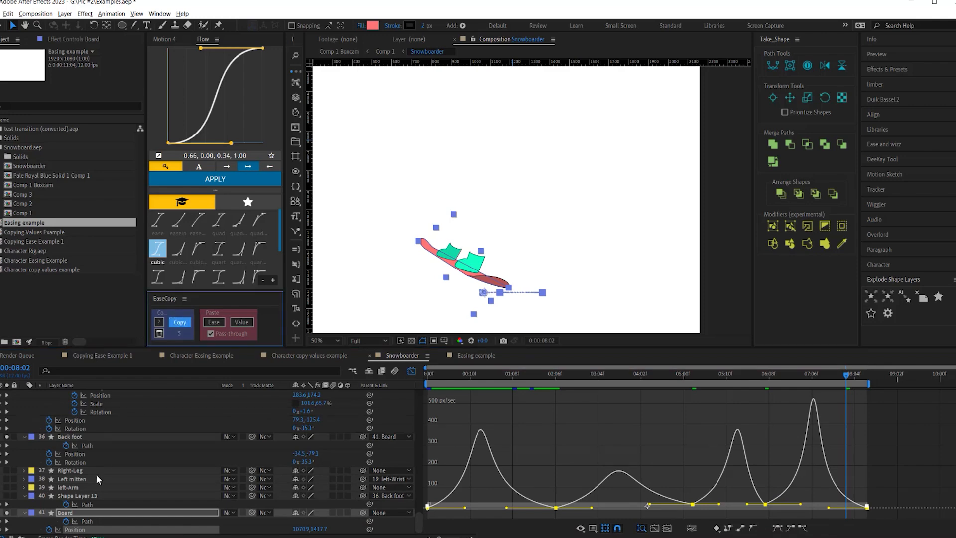
click(92, 523)
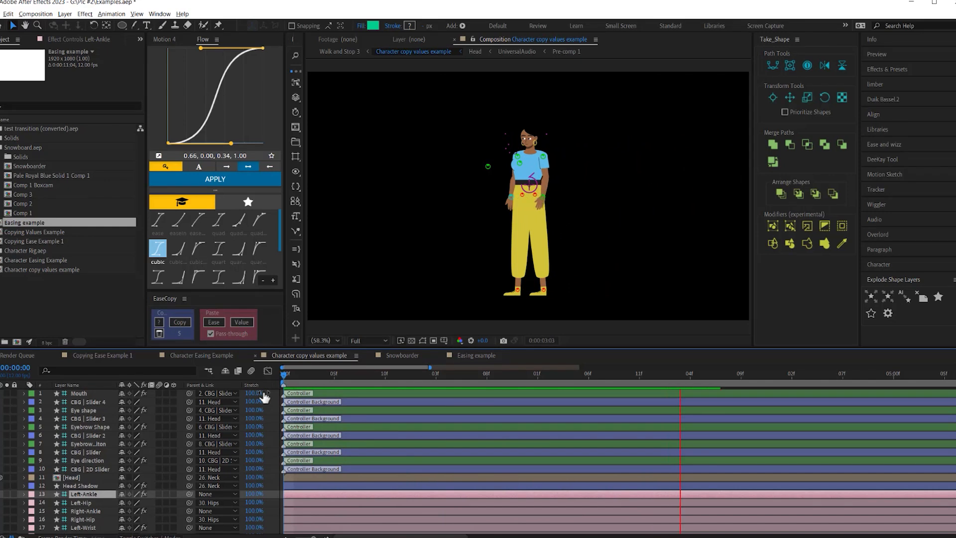
Stop the preview in Character copy values example and inspect the Left-Ankle's X Position and Y Position keyframes
key(space)
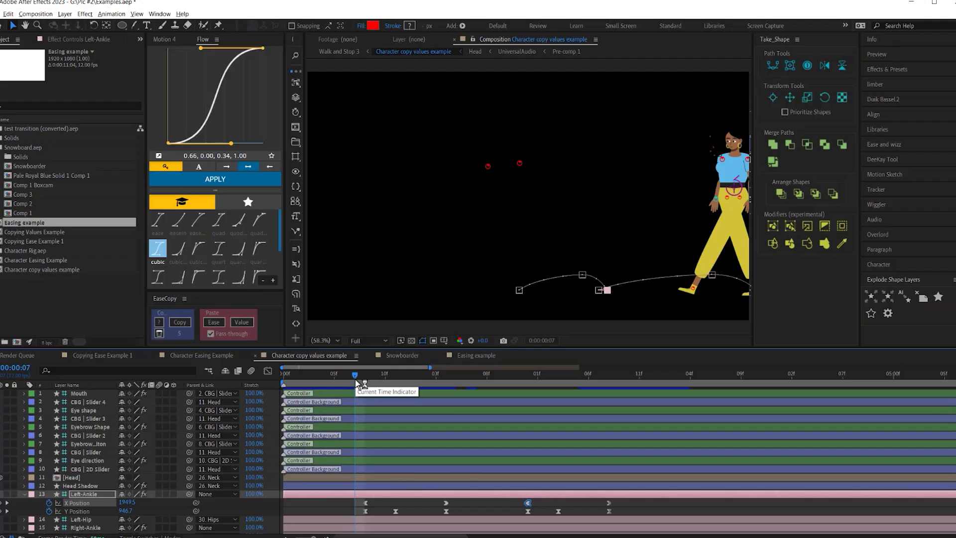
click(77, 503)
shift+click(79, 509)
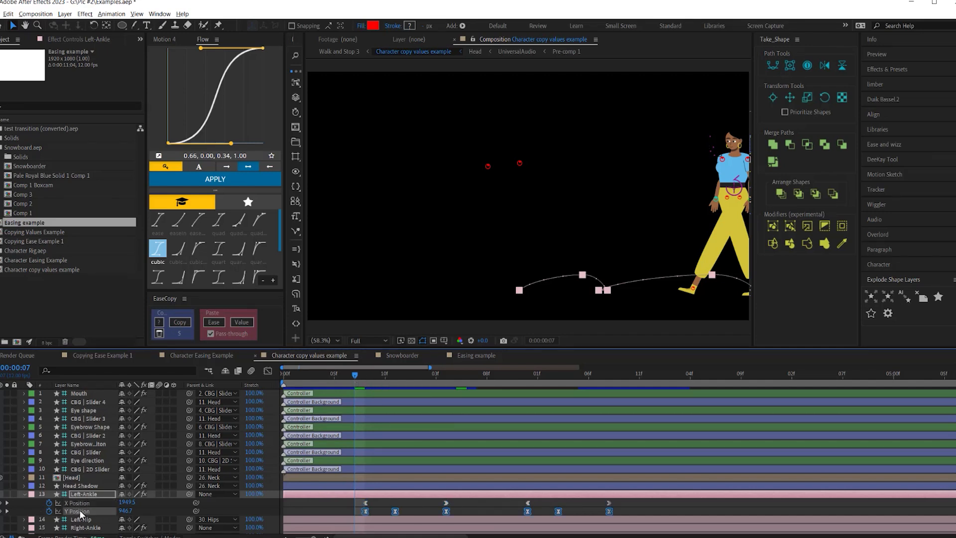
click(76, 503)
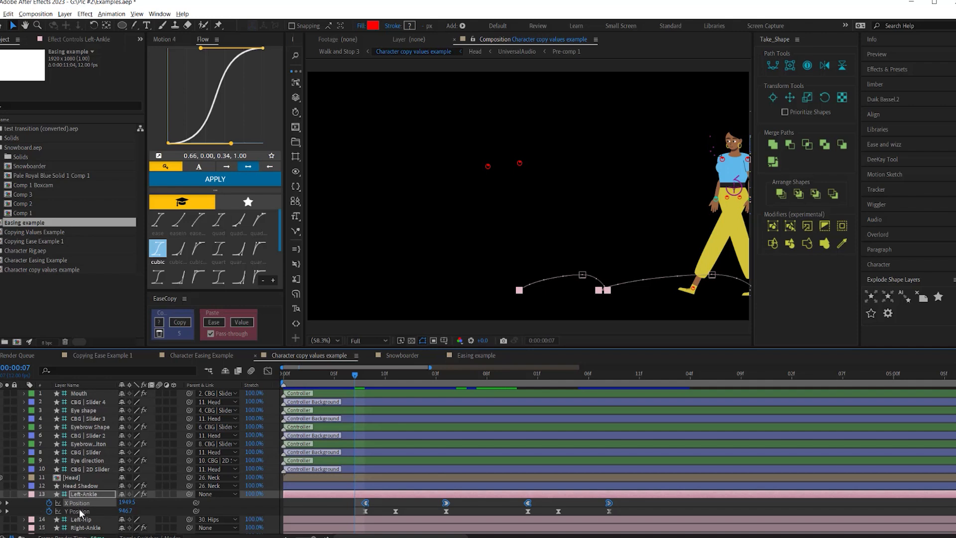
click(316, 497)
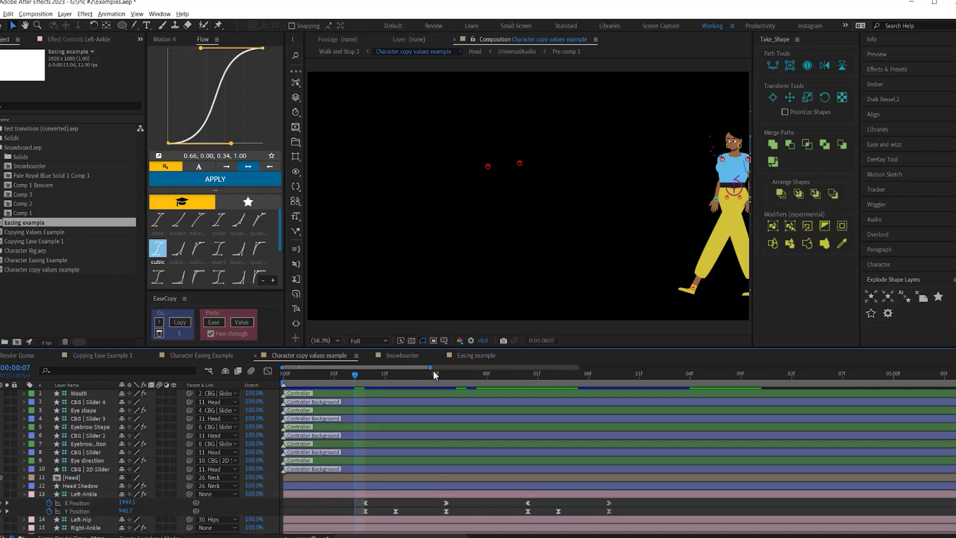
Compare the left foot's placement at the Left-Ankle's X Position keyframes at 0:00:01:04 and 0:00:02:00
click(446, 374)
drag(536, 500, 444, 505)
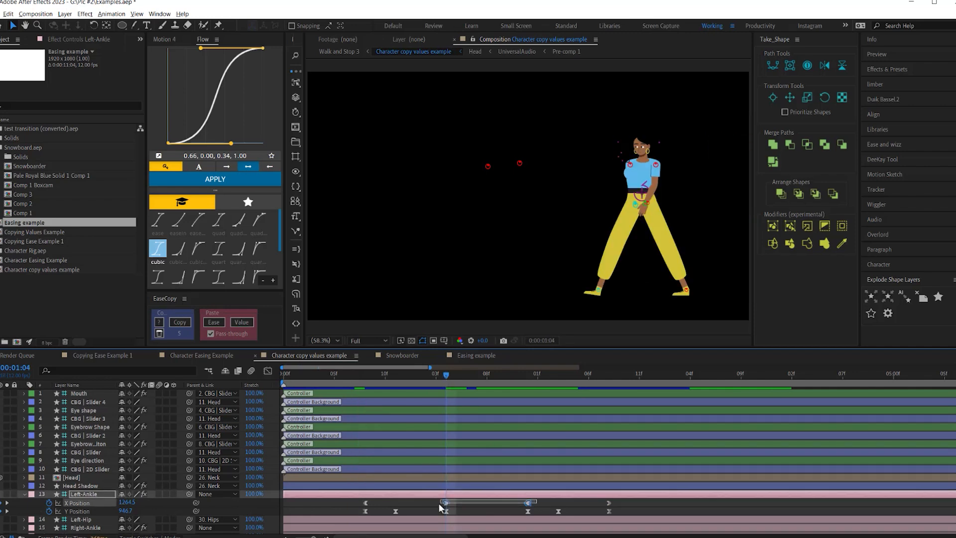
click(534, 500)
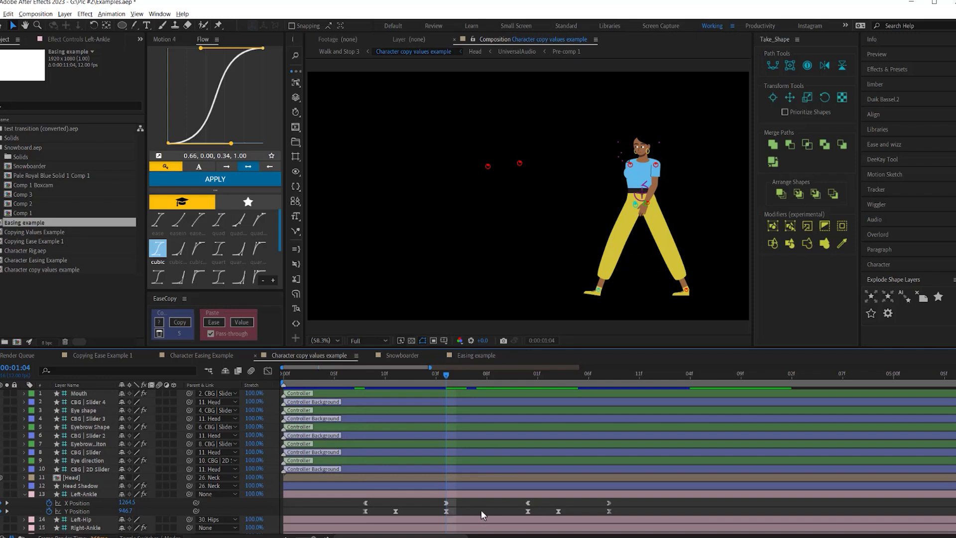
drag(448, 378, 525, 375)
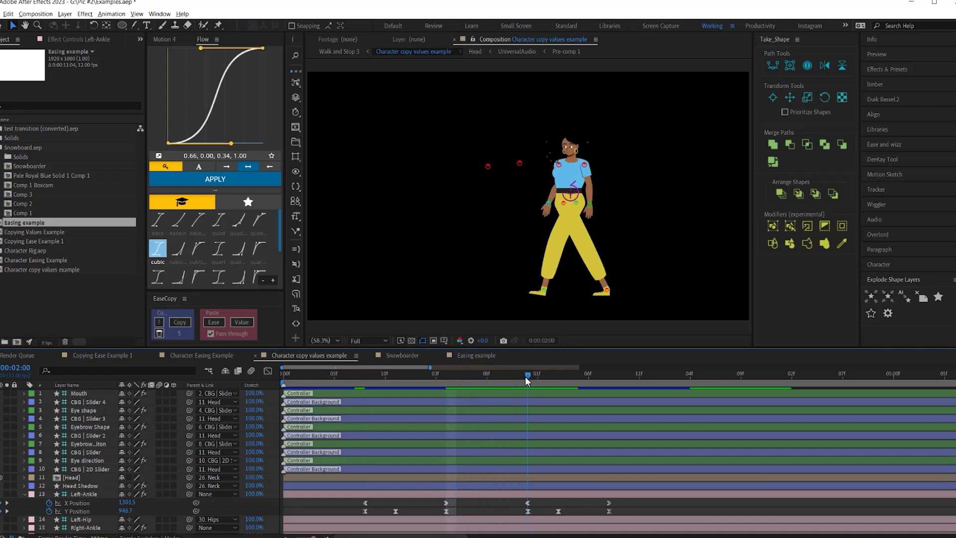
click(91, 493)
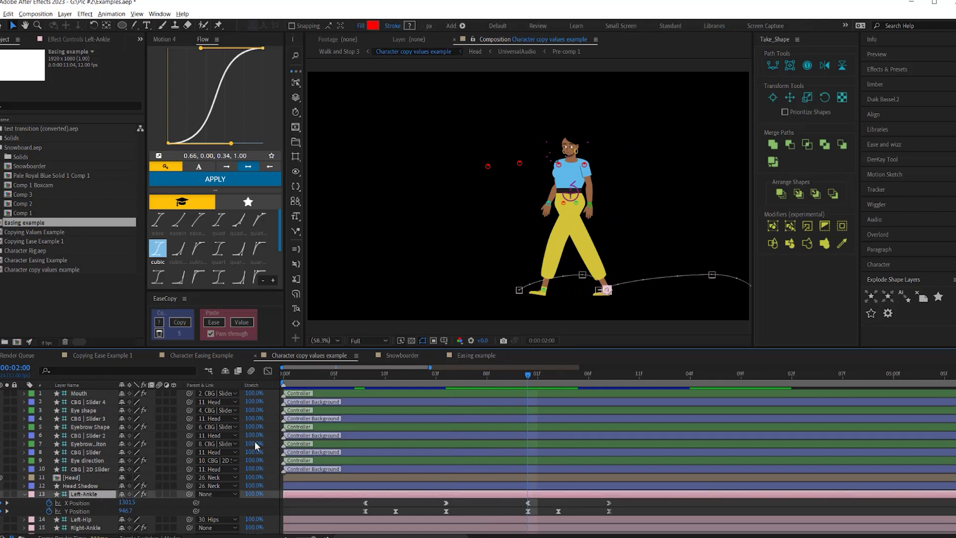
drag(501, 374, 450, 382)
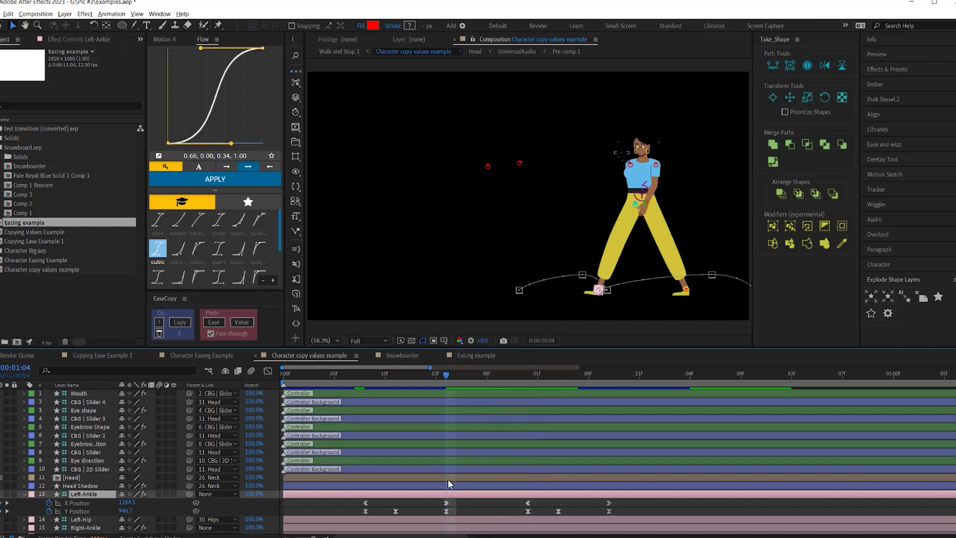
Try to match the foot's placement by pasting the Left-Ankle's X Position keyframe from 0:00:01:04 at 0:00:02:00, and scrub through the result
click(446, 503)
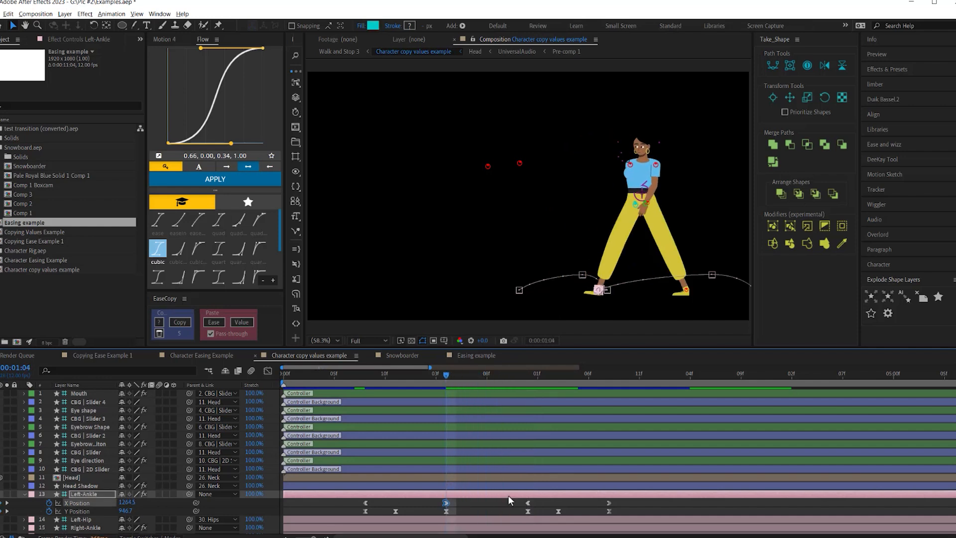
click(527, 378)
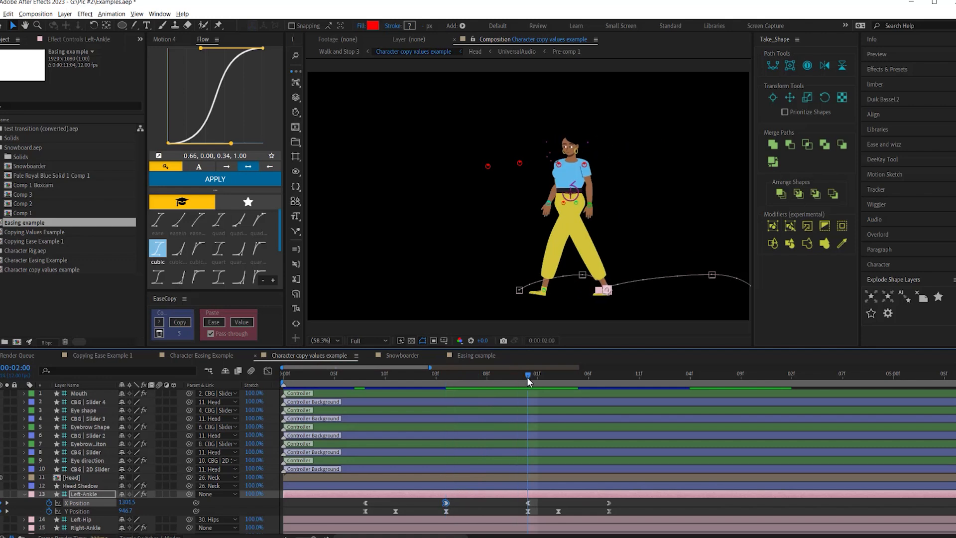
key(ctrl+v)
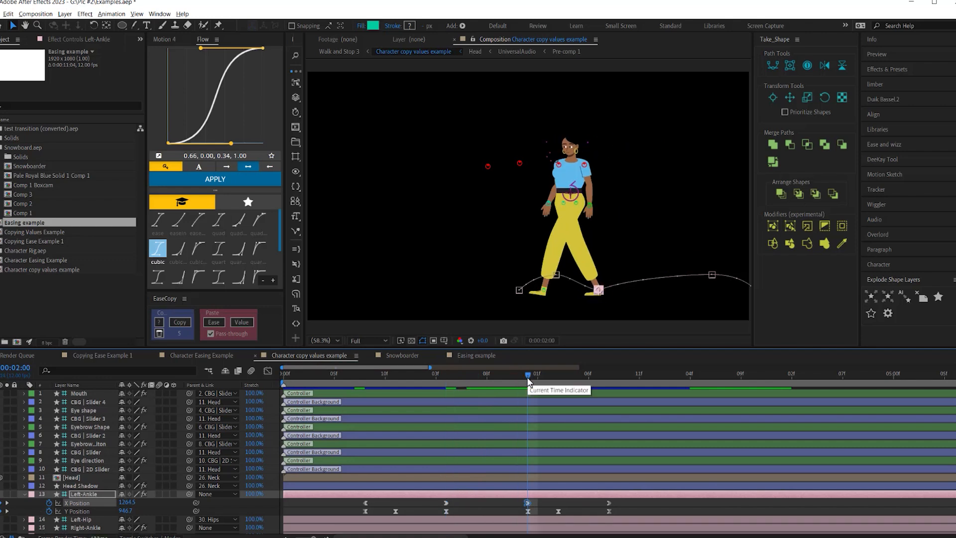
click(507, 377)
drag(491, 379, 468, 385)
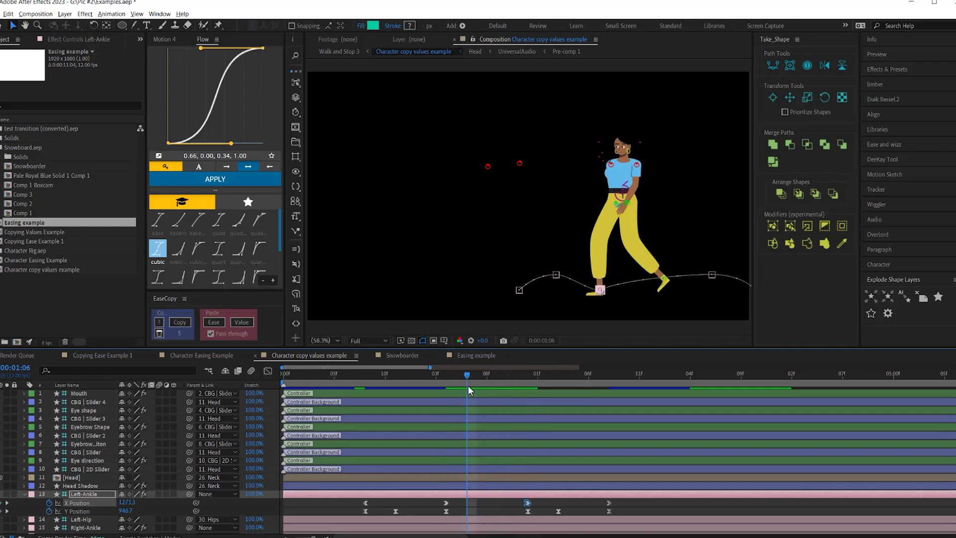
Show the Left-Ankle's X Position curve in the graph editor and examine its second and third keyframes
click(448, 503)
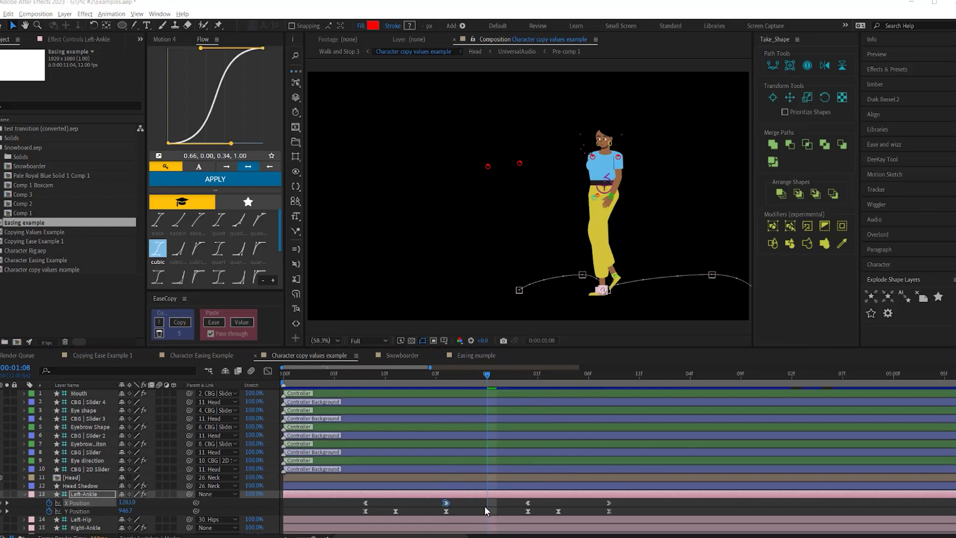
click(268, 371)
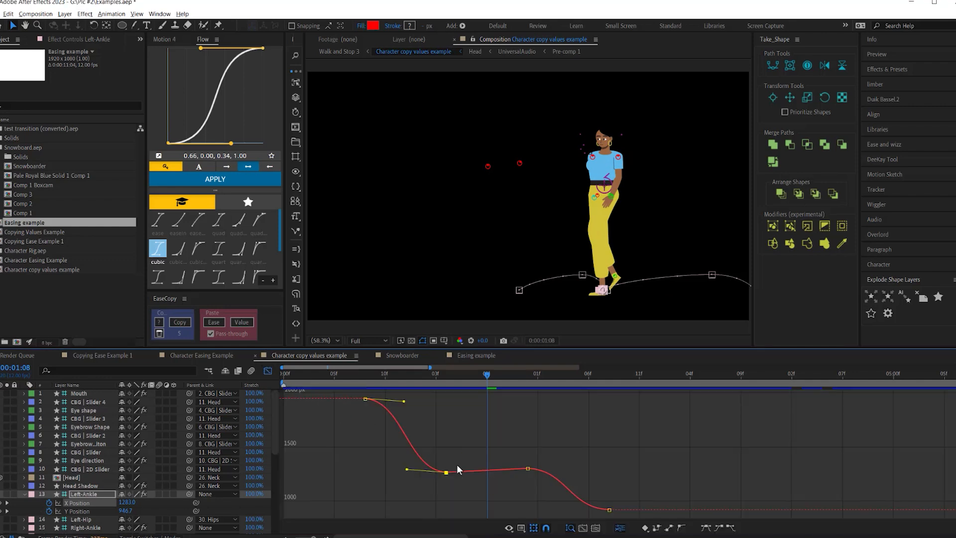
mouse_move(447, 473)
drag(537, 463, 519, 470)
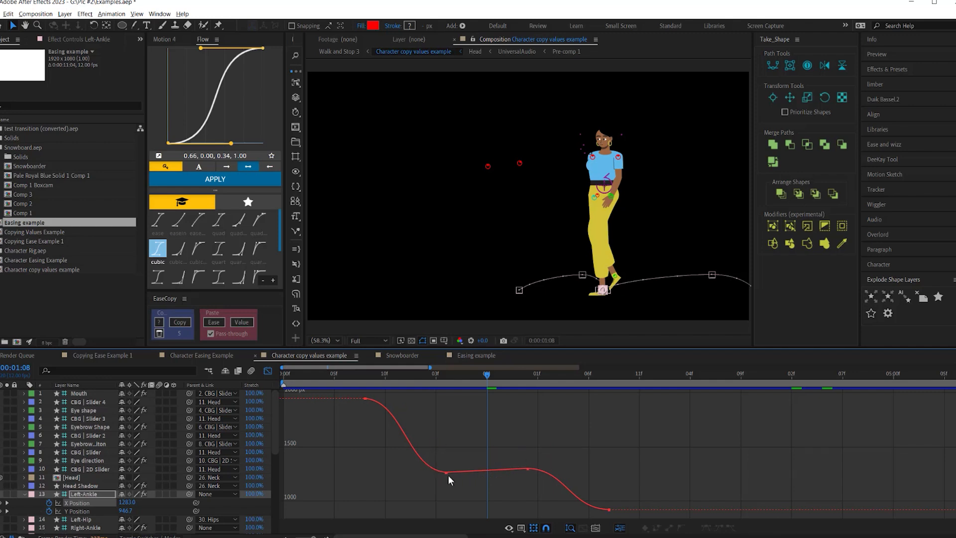
Paste the second X Position keyframe over the third at 0:00:02:00 in the graph editor, examine its easing handles, and undo the paste
click(446, 472)
click(525, 378)
click(528, 468)
key(ctrl+v)
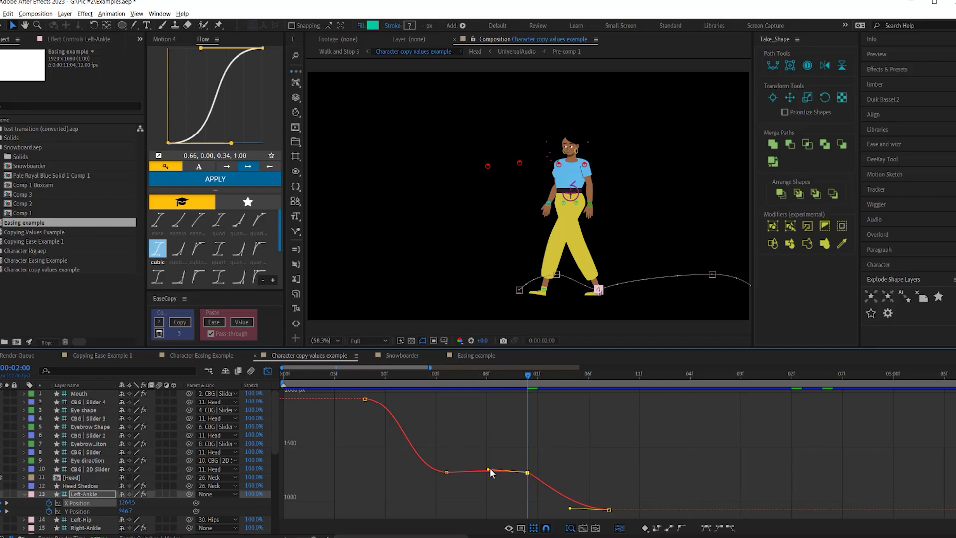
click(527, 473)
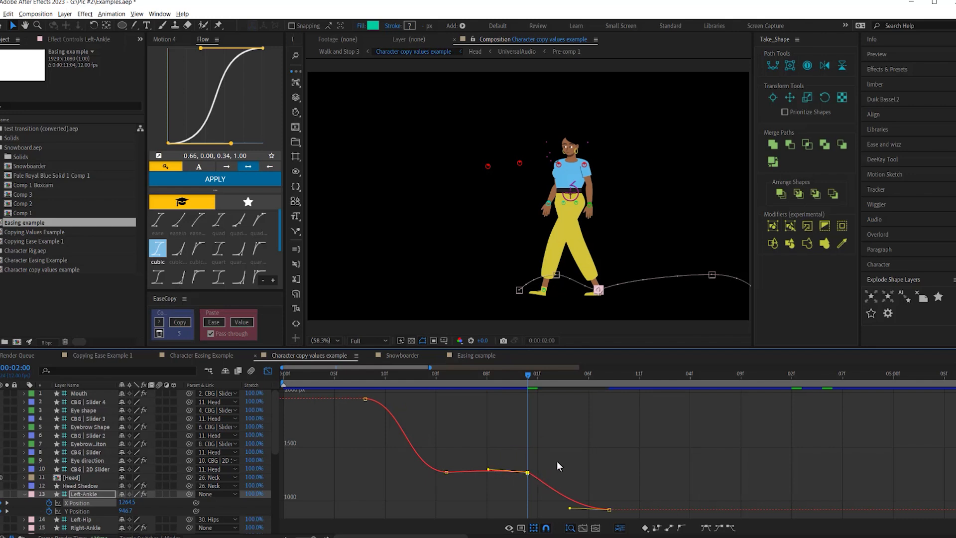
key(ctrl+z)
Copy the second X Position keyframe with EaseCopy and paste only its value onto the third keyframe at 0:00:02:00
drag(469, 463, 437, 481)
click(180, 323)
drag(538, 457, 519, 477)
click(241, 325)
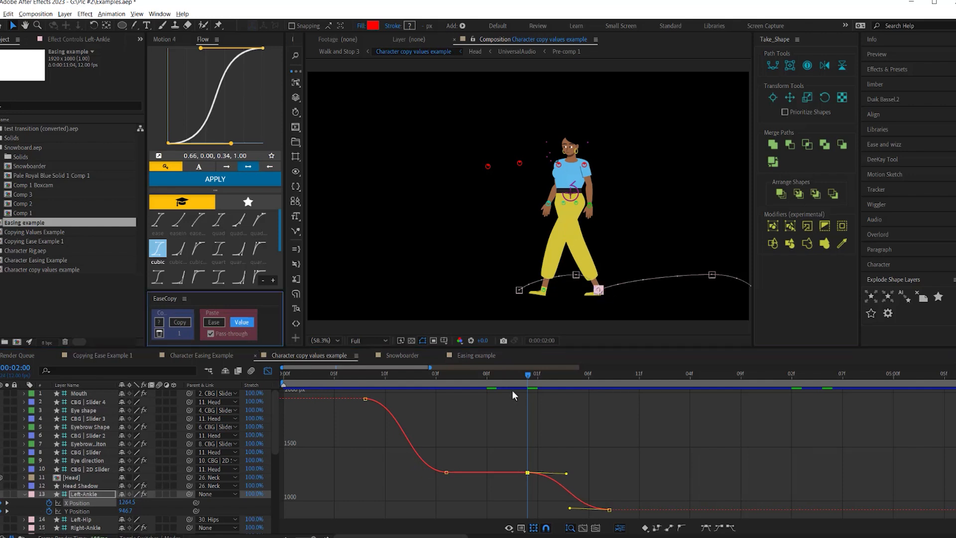